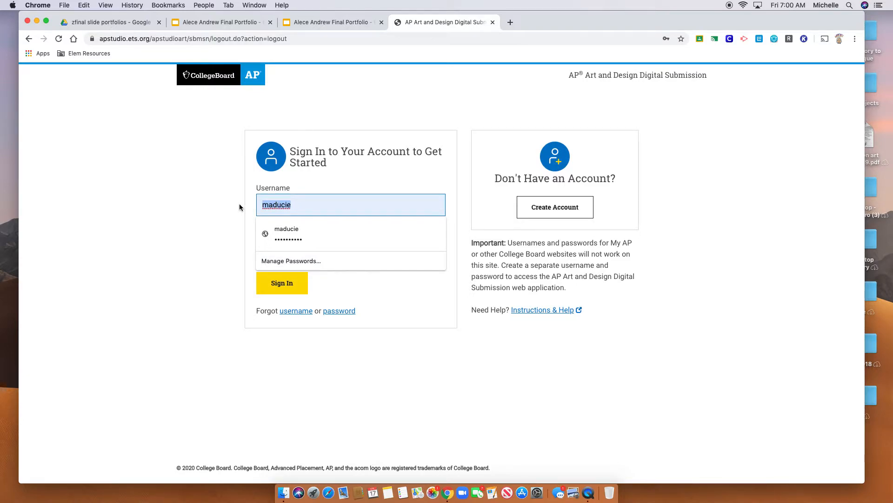
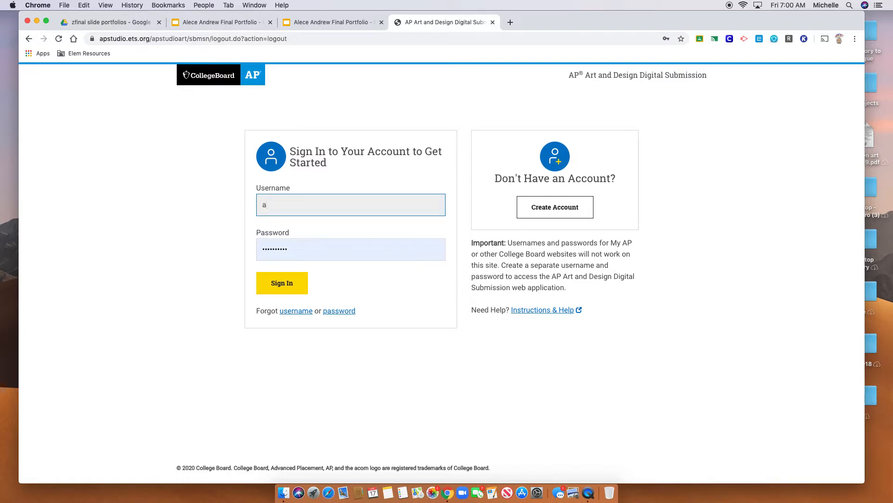
# Sign in with the student's username, replacing the saved password with the account password
pyautogui.click(321, 254)
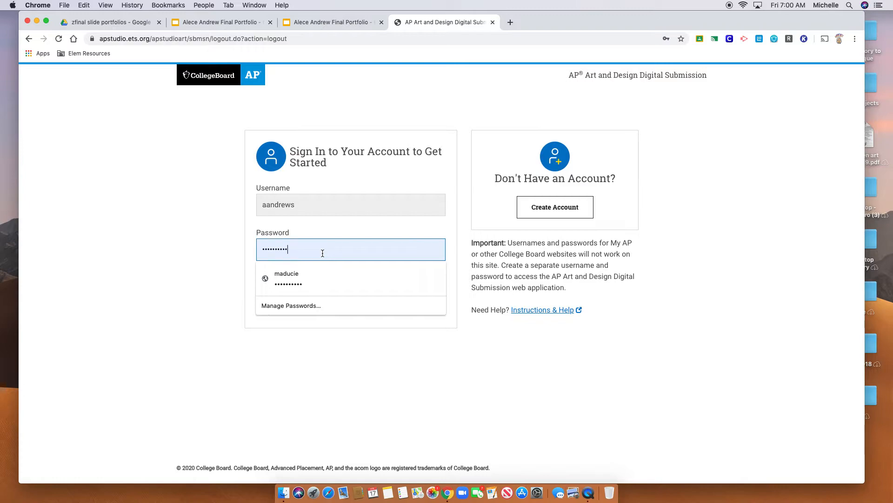
pyautogui.moveTo(323, 252); pyautogui.dragTo(253, 247)
pyautogui.write('*******')
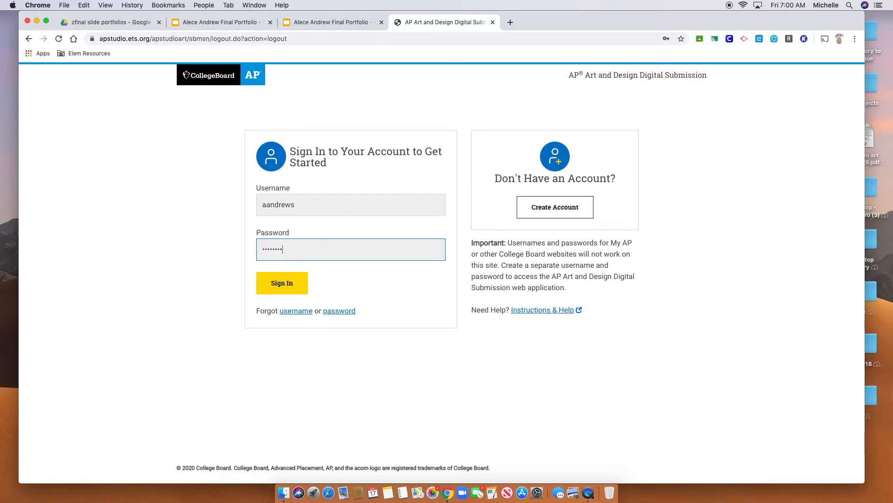
pyautogui.write('****')
pyautogui.click(280, 288)
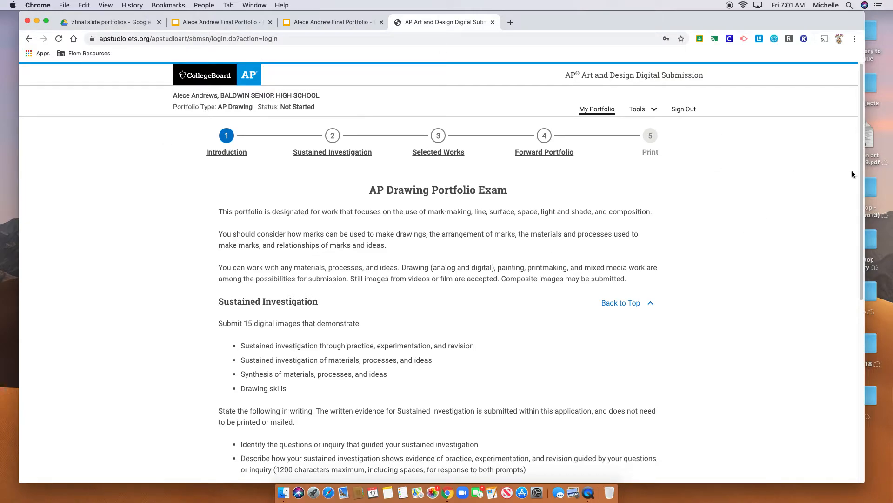
# Skim the Introduction, then view the Sustained Investigation and Selected Works sections
pyautogui.scroll(-10, 852, 174)
pyautogui.scroll(10, 762, 175)
pyautogui.click(339, 152)
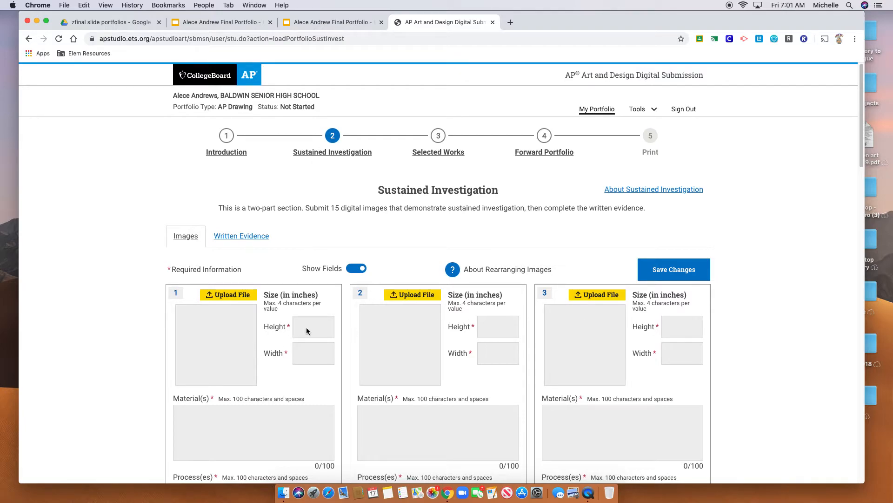
pyautogui.click(447, 153)
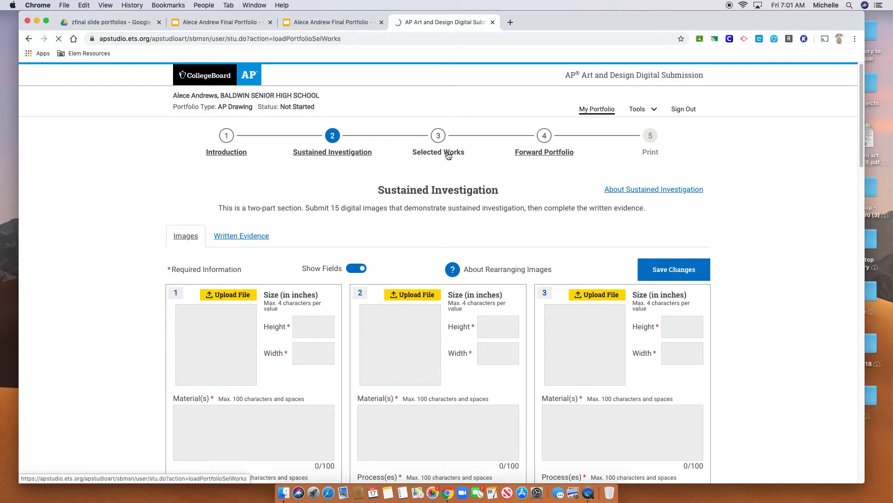
# Show the Sustained Investigation Written Evidence prompts, with the response box still empty
pyautogui.click(333, 153)
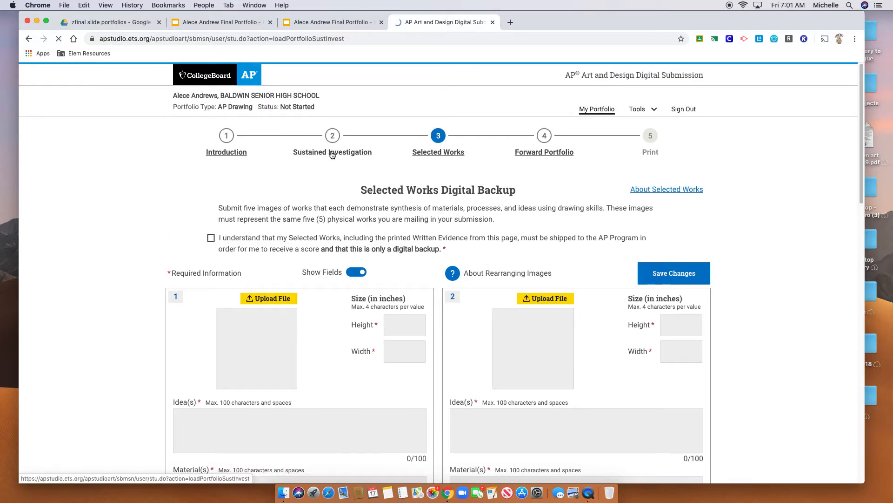
pyautogui.click(239, 237)
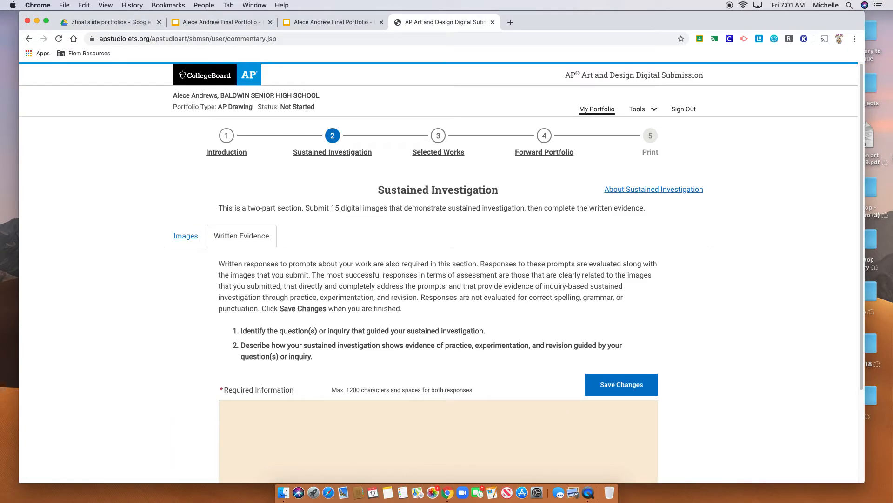
pyautogui.scroll(-3, 459, 385)
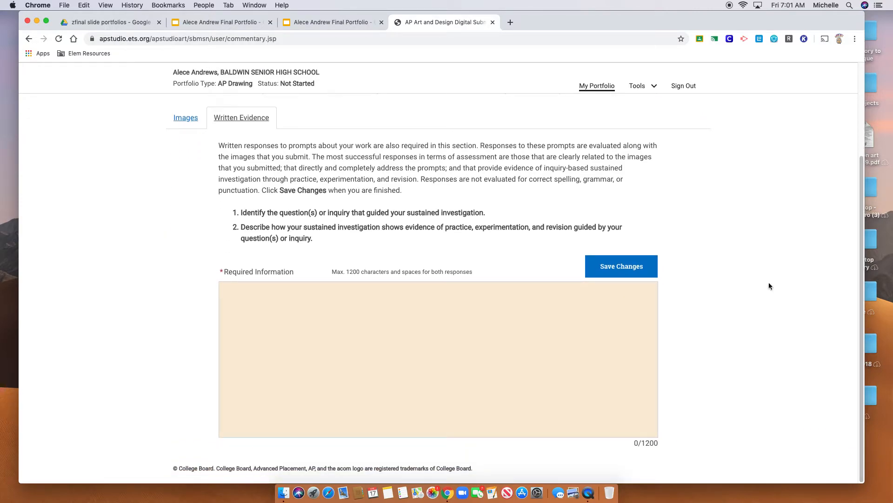
pyautogui.moveTo(863, 269); pyautogui.dragTo(878, 172)
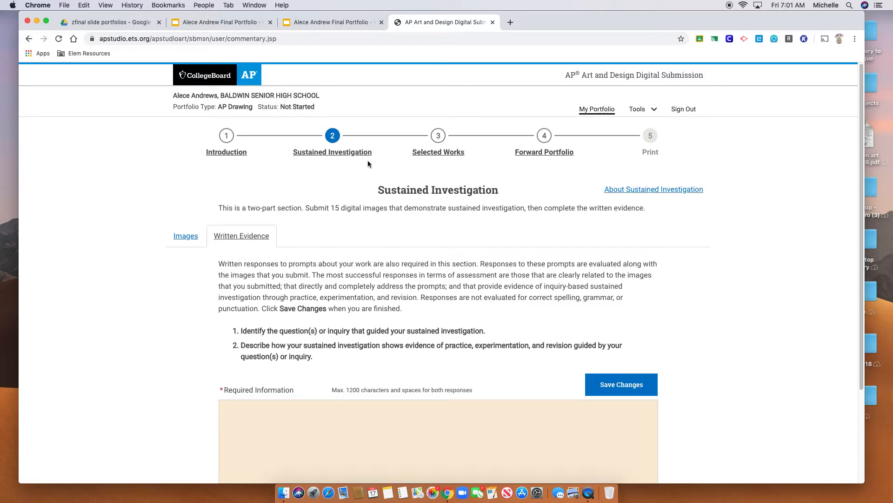
# Upload the self-portrait JPEG from the Desktop into Selected Works slot 1
pyautogui.click(443, 154)
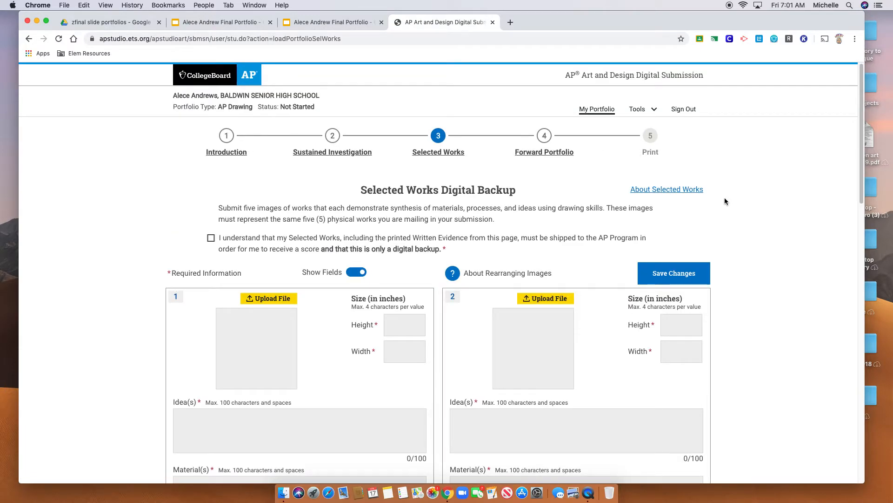
pyautogui.click(287, 300)
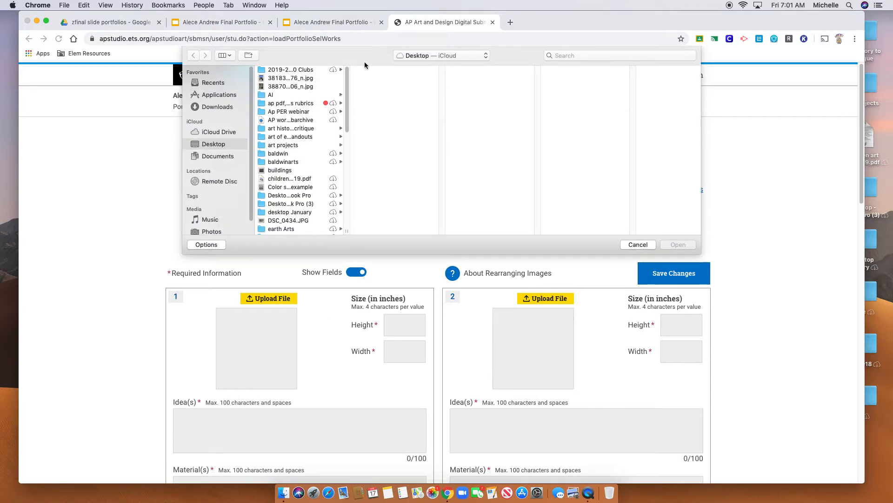
pyautogui.click(312, 88)
pyautogui.click(679, 244)
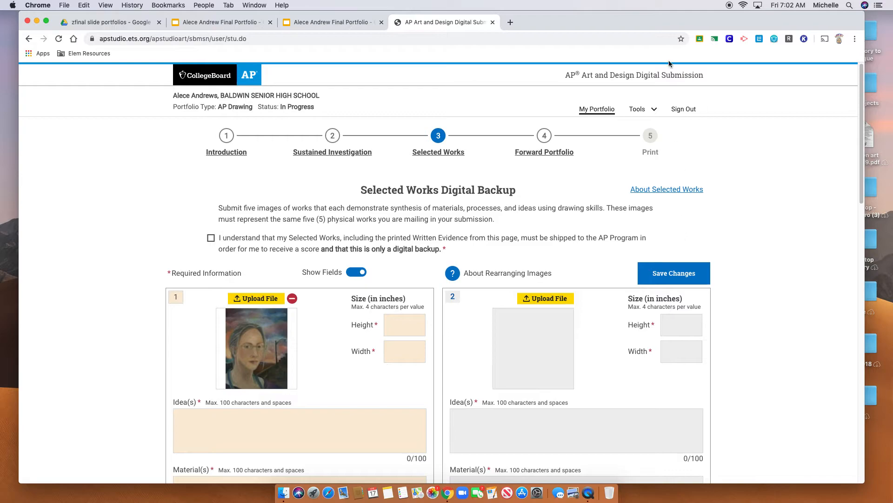
# Open the portrait JPEG from the computer in Photopea in a new browser tab
pyautogui.click(511, 22)
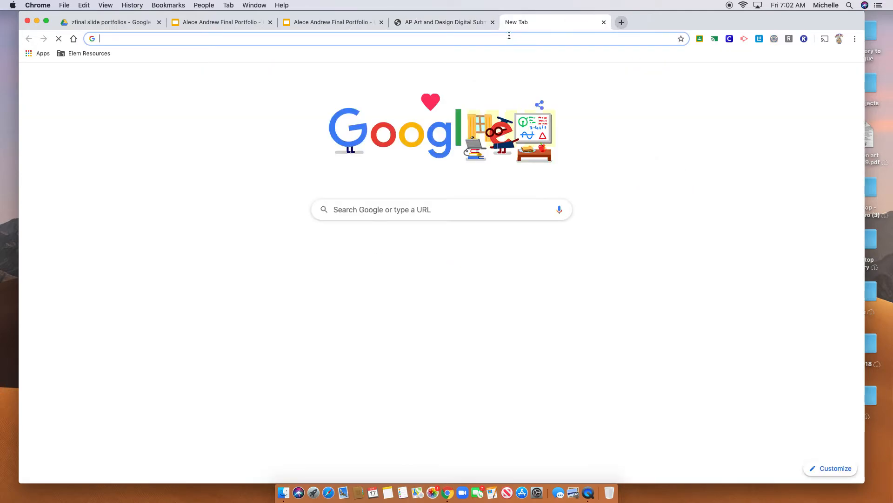
pyautogui.write('www.')
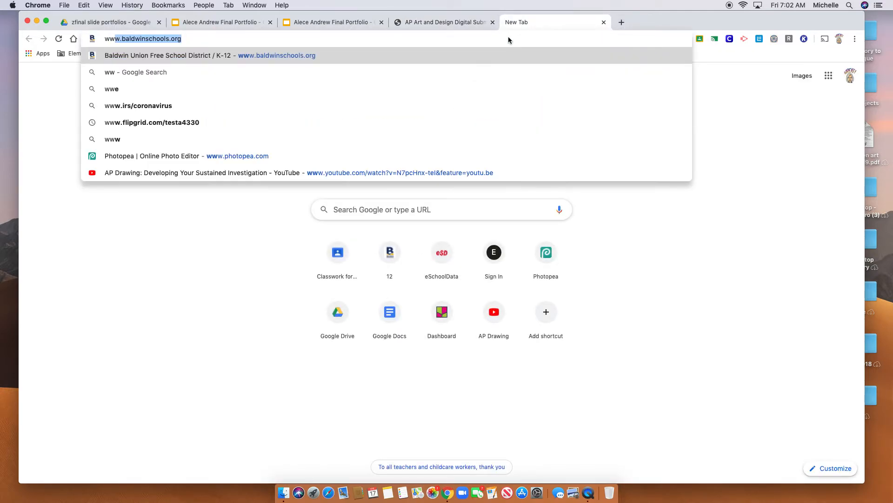
pyautogui.write('p')
pyautogui.press('Return')
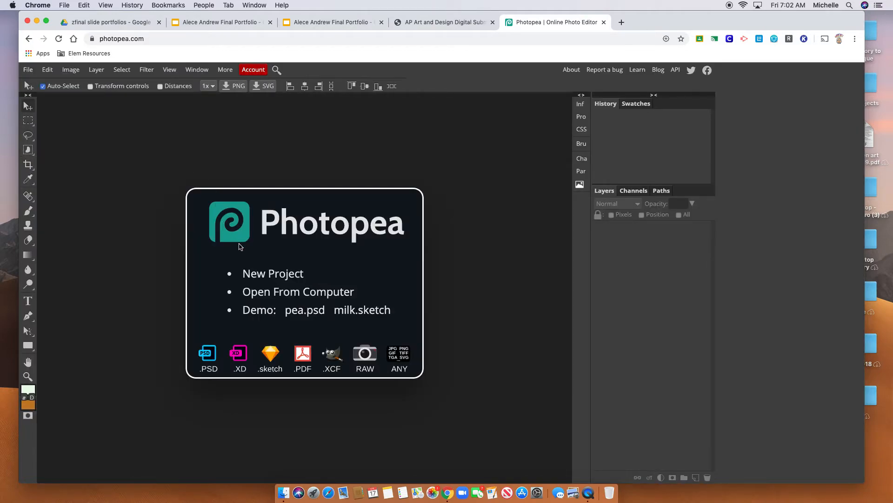
pyautogui.click(279, 292)
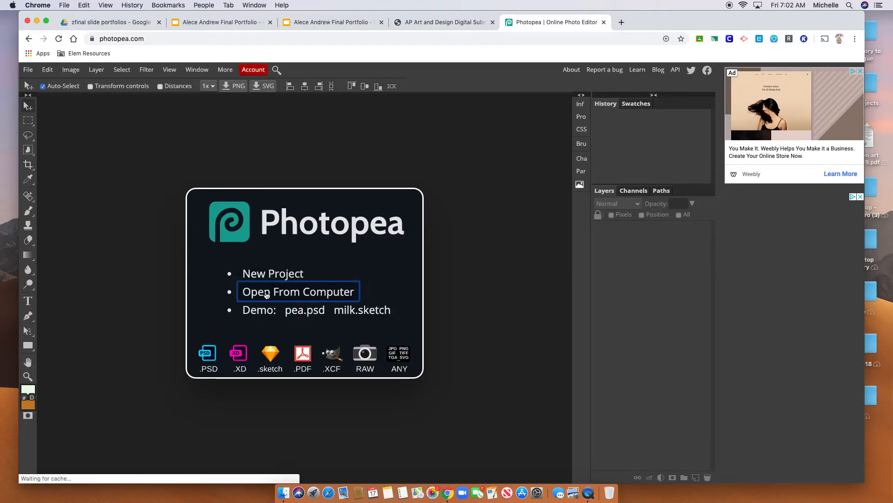
pyautogui.click(300, 86)
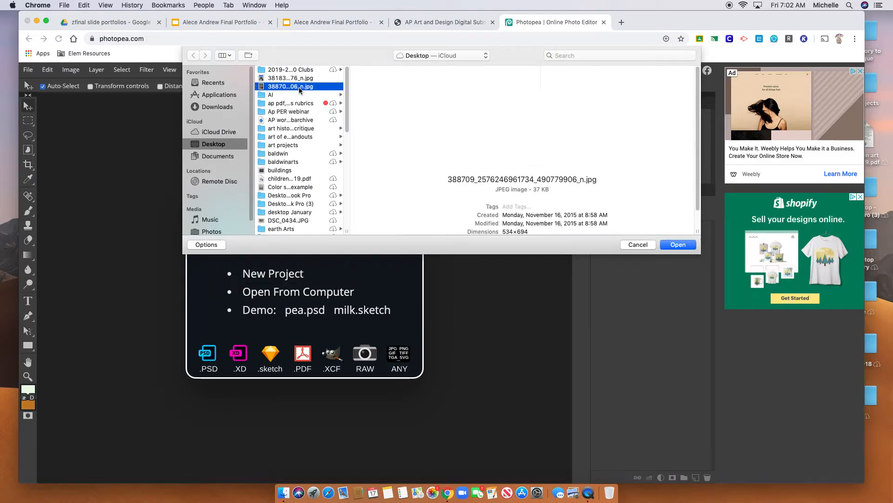
pyautogui.click(678, 245)
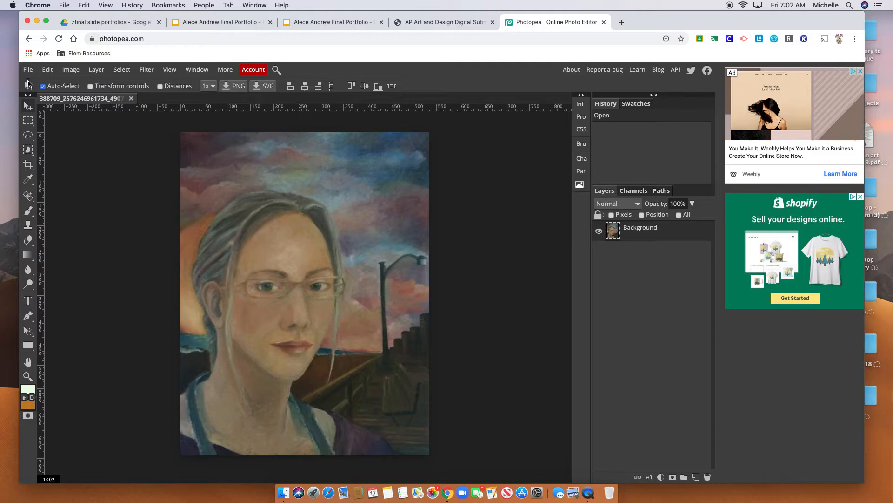
# Resize the image from 694 to 780 px high, making it 600 × 780 px
pyautogui.click(71, 70)
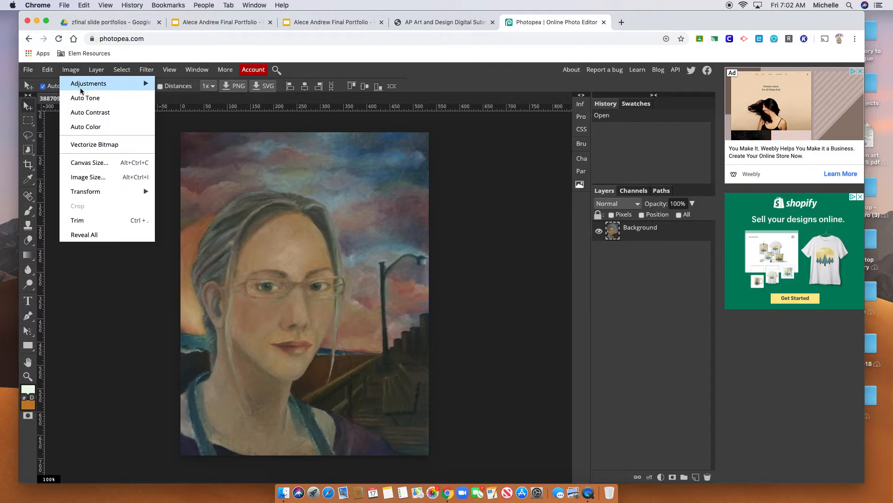
pyautogui.click(94, 175)
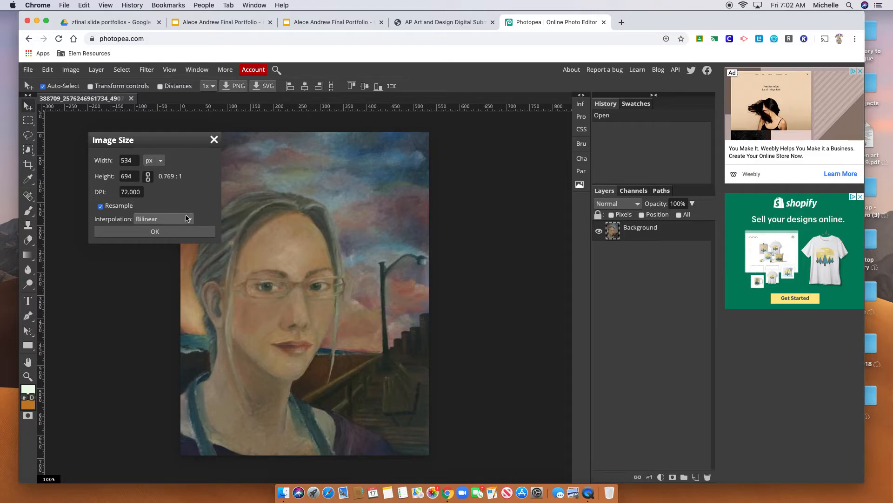
pyautogui.doubleClick(128, 176)
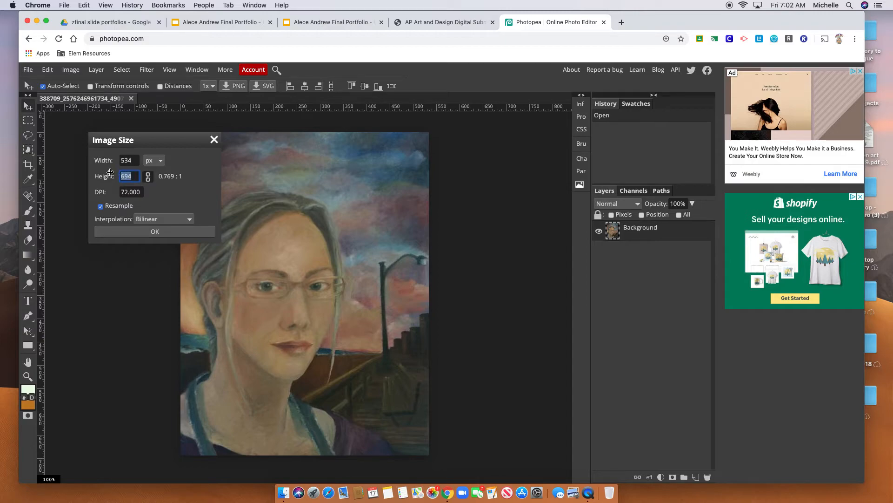
pyautogui.write('780')
pyautogui.click(186, 205)
pyautogui.click(147, 176)
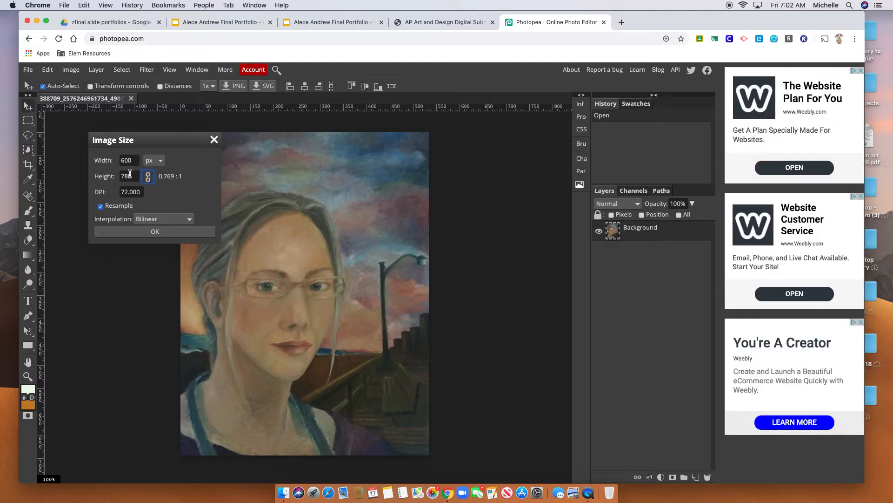
pyautogui.click(163, 232)
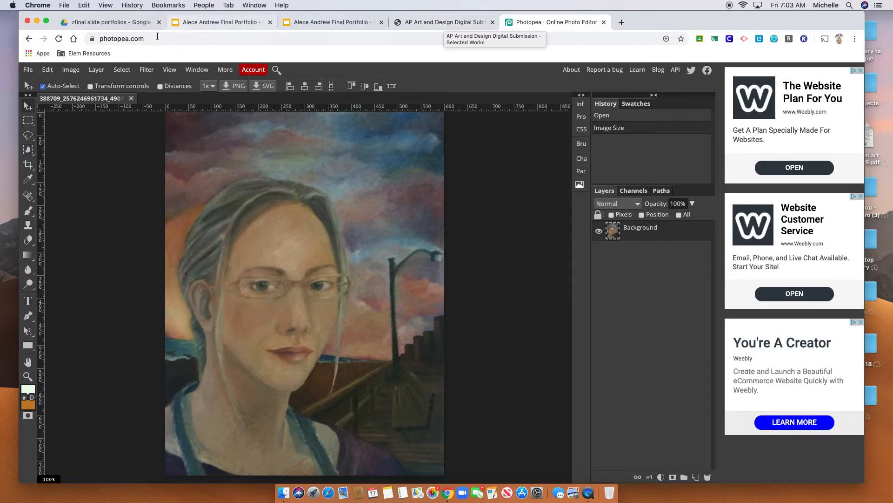
# Close the Export as menu without exporting and return to the AP submission tab
pyautogui.click(28, 69)
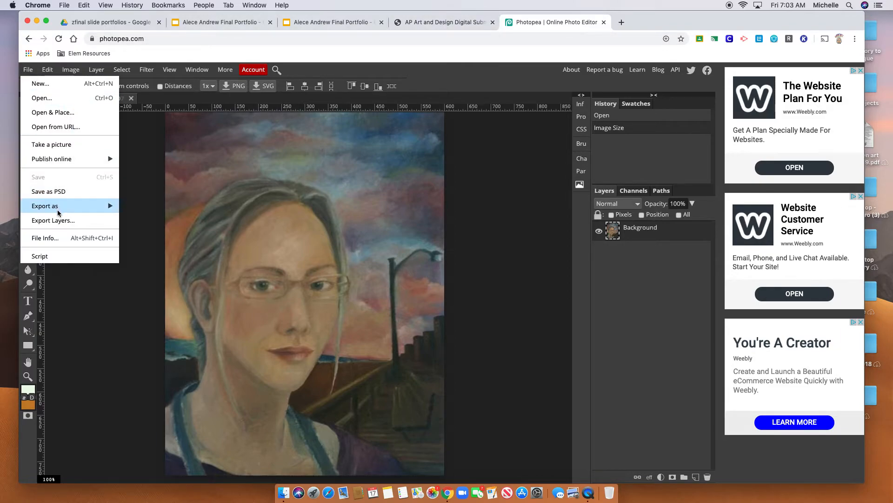
pyautogui.moveTo(57, 207)
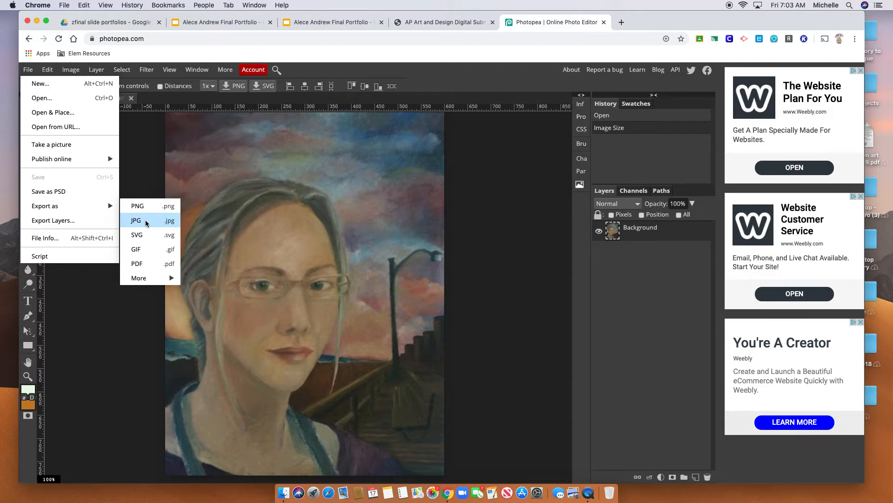
pyautogui.click(58, 285)
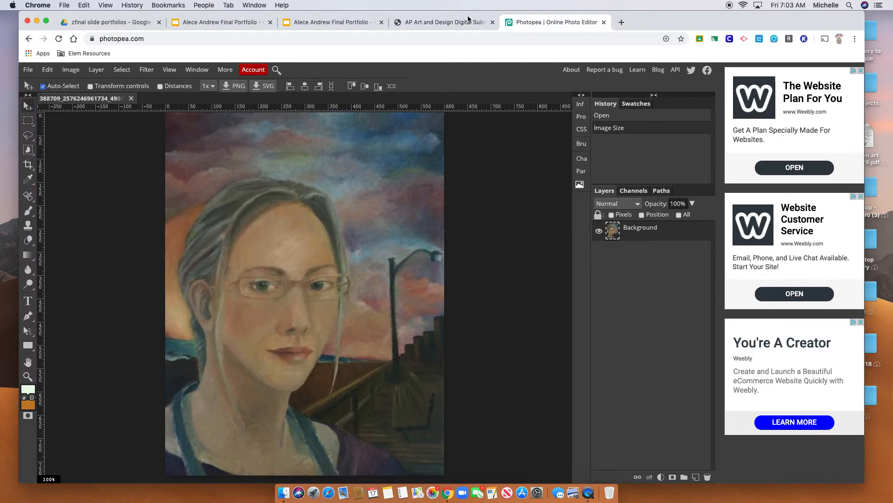
pyautogui.click(446, 22)
pyautogui.click(407, 327)
pyautogui.write('18')
pyautogui.press('Tab')
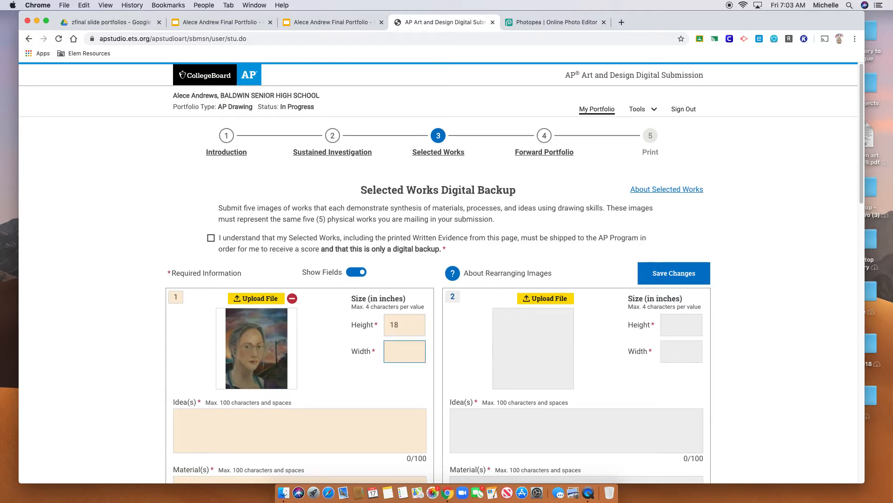
pyautogui.write('24')
pyautogui.press('Tab')
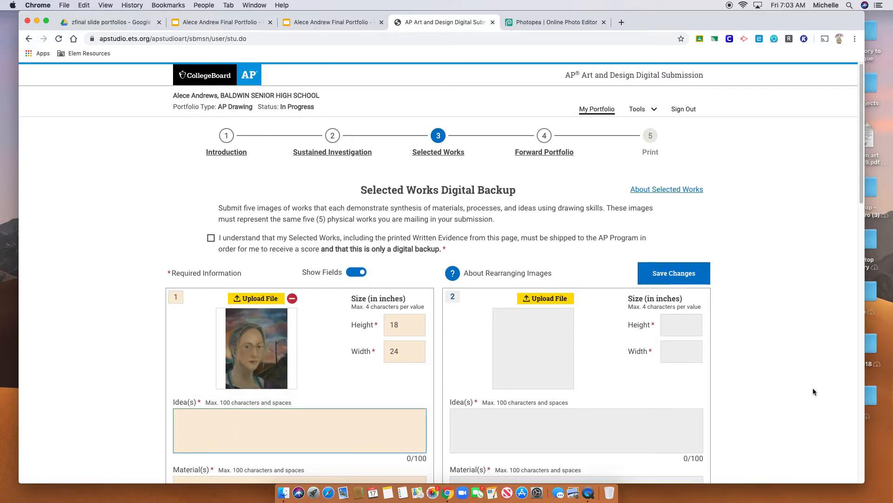
pyautogui.moveTo(863, 198); pyautogui.dragTo(864, 229)
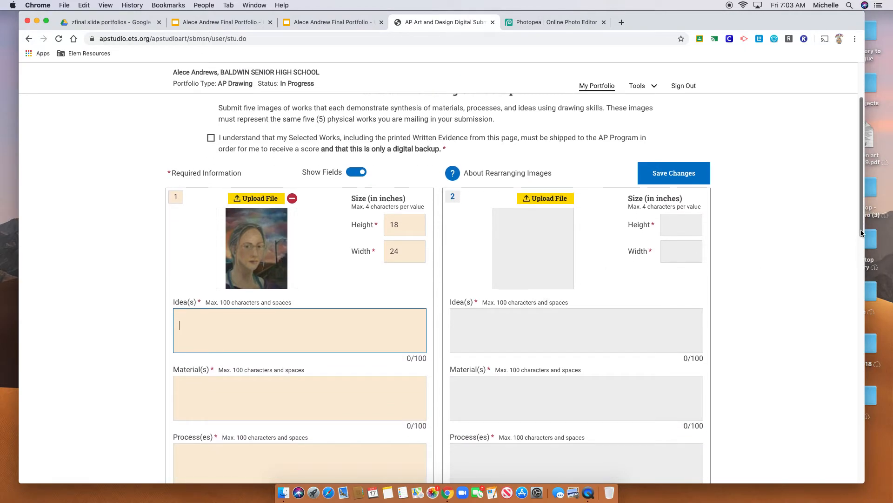
pyautogui.moveTo(862, 233); pyautogui.dragTo(880, 395)
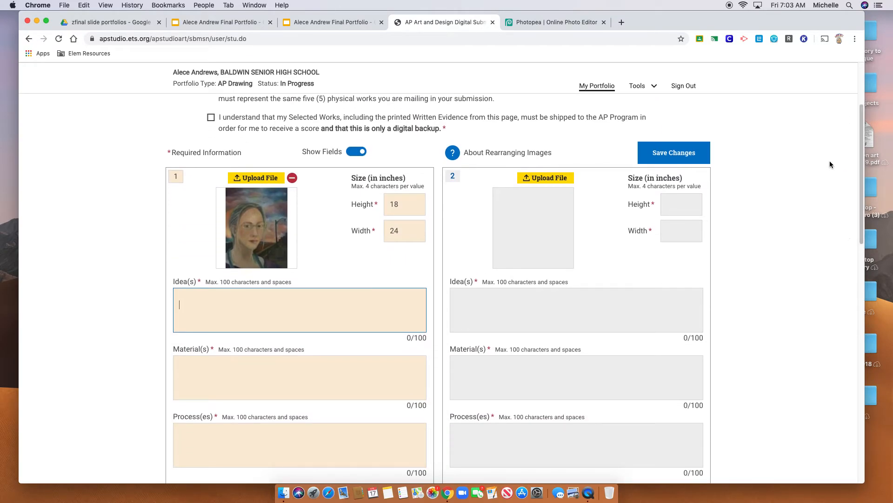
# Enter item 1's idea: 'Study of self portraiture, using hometown references to solve negative space issues.'
pyautogui.write('Study of self portraiture, using hometown refe')
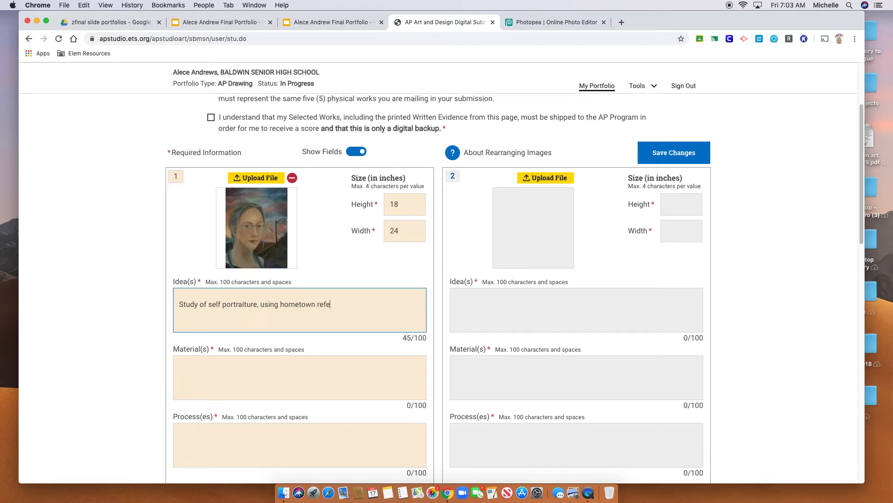
pyautogui.write('rences ')
pyautogui.write('to ')
pyautogui.write('complet')
pyautogui.press('BackSpace')
pyautogui.press('BackSpace')
pyautogui.press('BackSpace')
pyautogui.press('BackSpace')
pyautogui.press('BackSpace')
pyautogui.press('BackSpace')
pyautogui.write('solve negative space issues.')
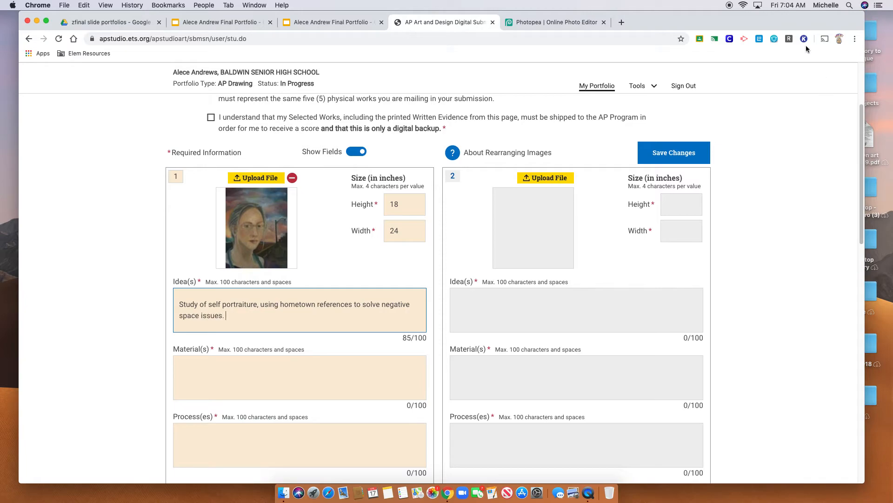
# Give slot 1 material 'Oil paint' and a process about studies leading to a final oil painting
pyautogui.click(298, 385)
pyautogui.write('Oil paint')
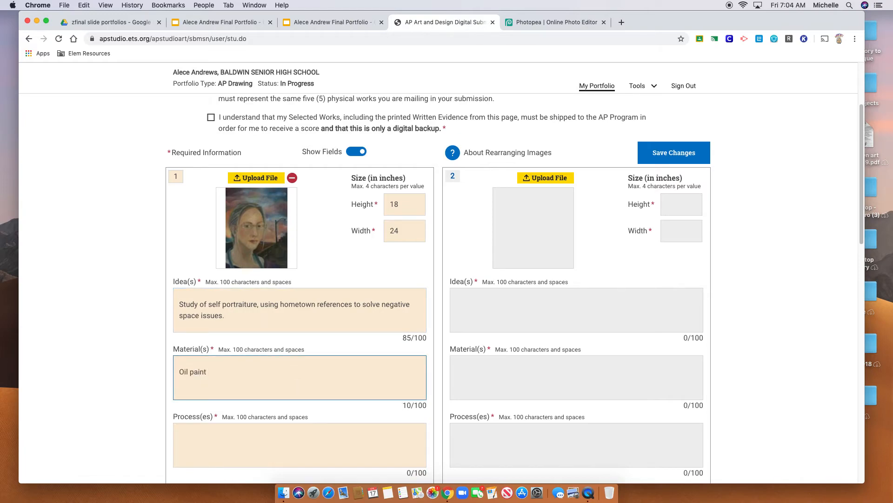
pyautogui.click(284, 442)
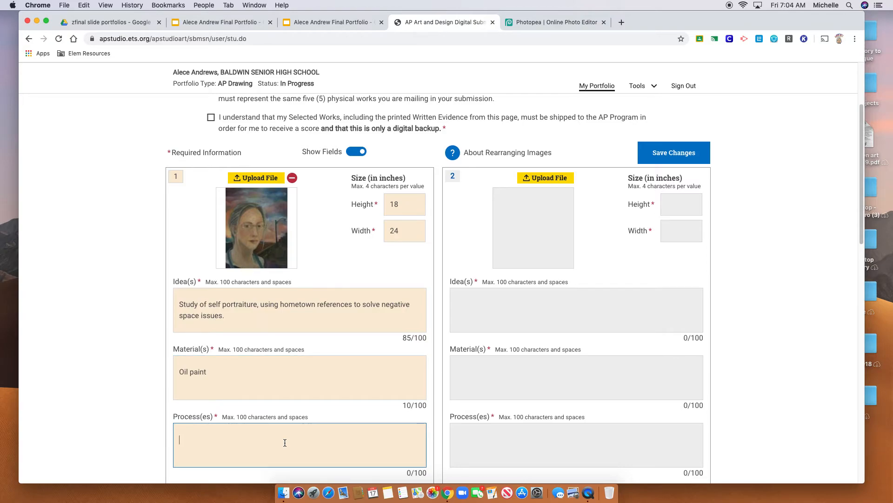
pyautogui.write('Worked on various studie')
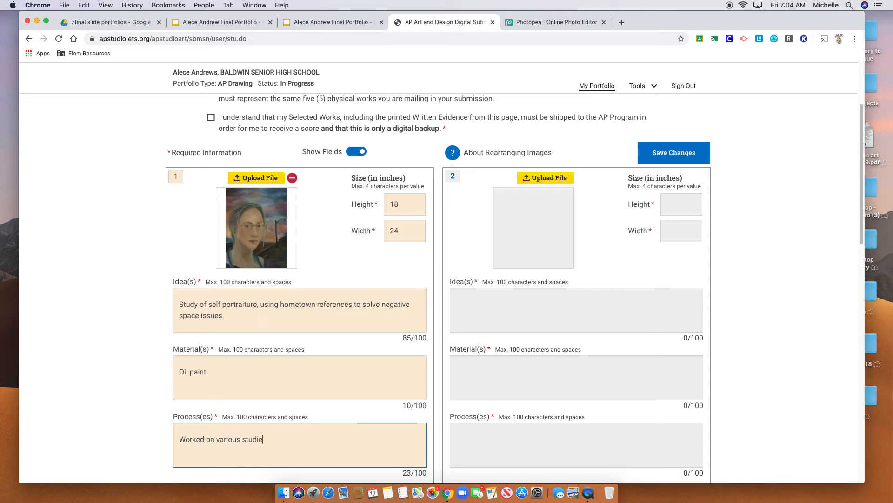
pyautogui.write('s leaning up to a final')
pyautogui.click(283, 441)
pyautogui.press('BackSpace')
pyautogui.write('d')
pyautogui.write('painting in')
pyautogui.write(' Se')
pyautogui.press('BackSpace')
pyautogui.press('BackSpace')
pyautogui.write('oil paitning')
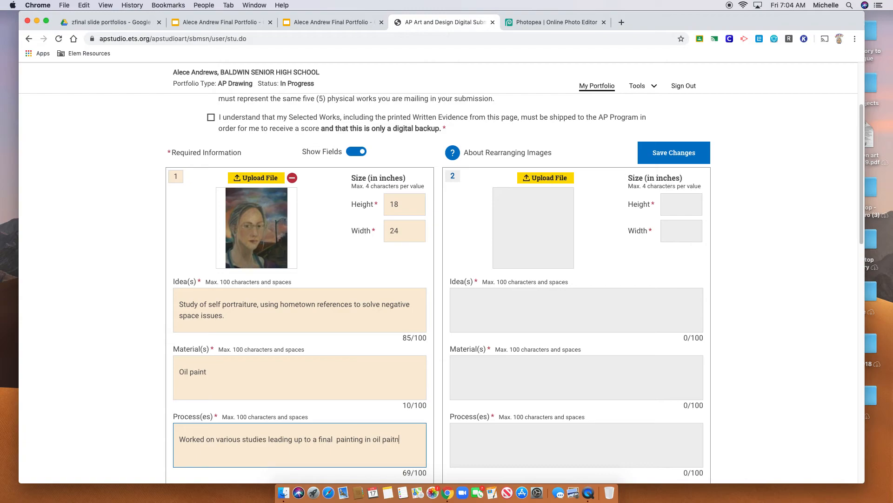
pyautogui.press('BackSpace')
pyautogui.press('BackSpace')
pyautogui.press('BackSpace')
pyautogui.press('BackSpace')
pyautogui.write('ting.')
# Upload the street-scene photo JPEG into Selected Works slot 2
pyautogui.click(549, 178)
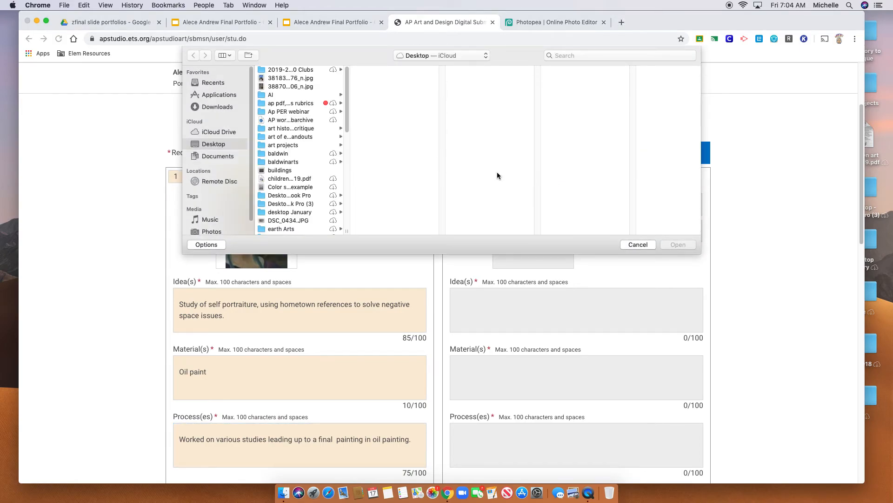
pyautogui.click(307, 78)
pyautogui.click(676, 244)
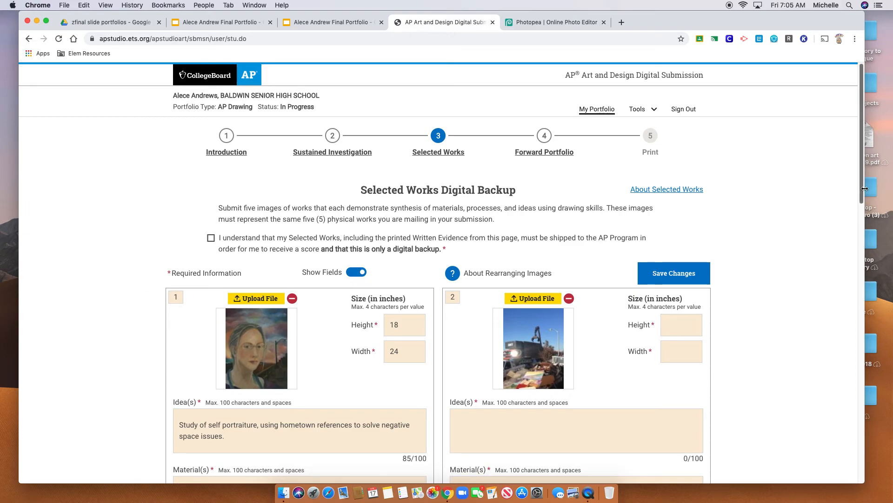
# Renumber the photo to 1 and the portrait to 2, then save the changes
pyautogui.scroll(-3, 791, 210)
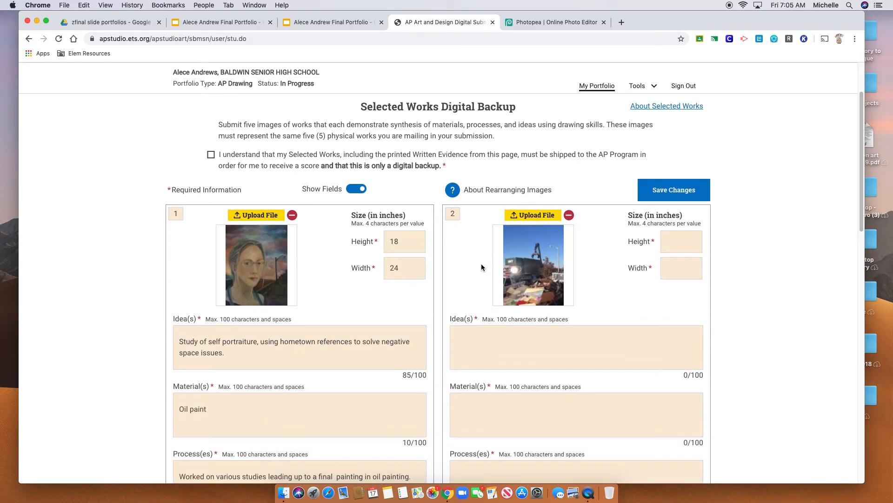
pyautogui.moveTo(456, 214); pyautogui.dragTo(437, 214)
pyautogui.write('1')
pyautogui.moveTo(178, 213); pyautogui.dragTo(160, 216)
pyautogui.write('2')
pyautogui.click(677, 193)
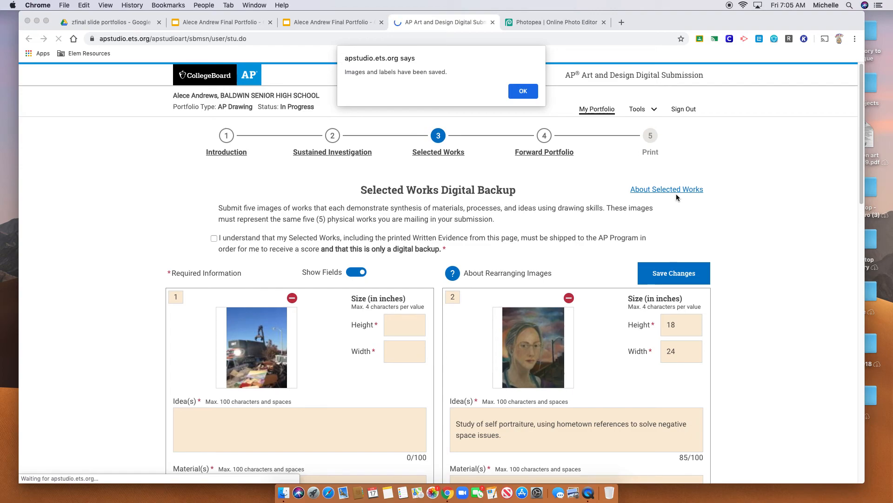
# Delete the images in slots 1 and 2, confirming each, and save the emptied form
pyautogui.click(291, 299)
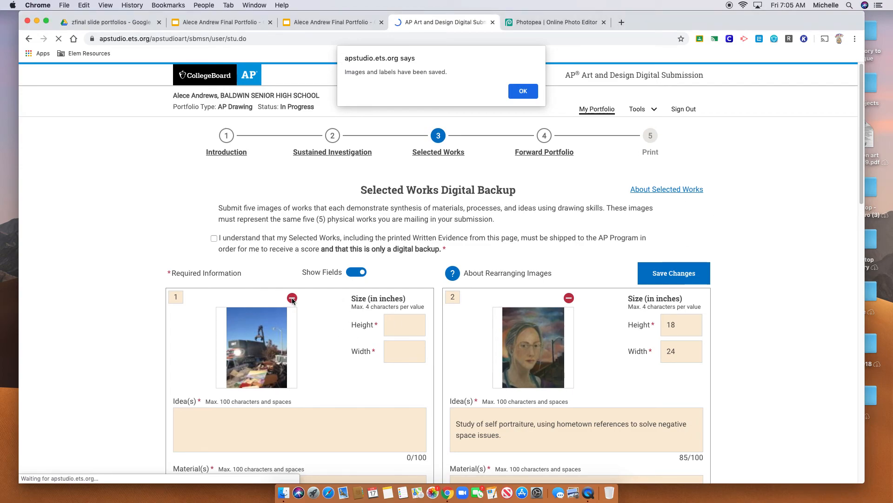
pyautogui.click(523, 91)
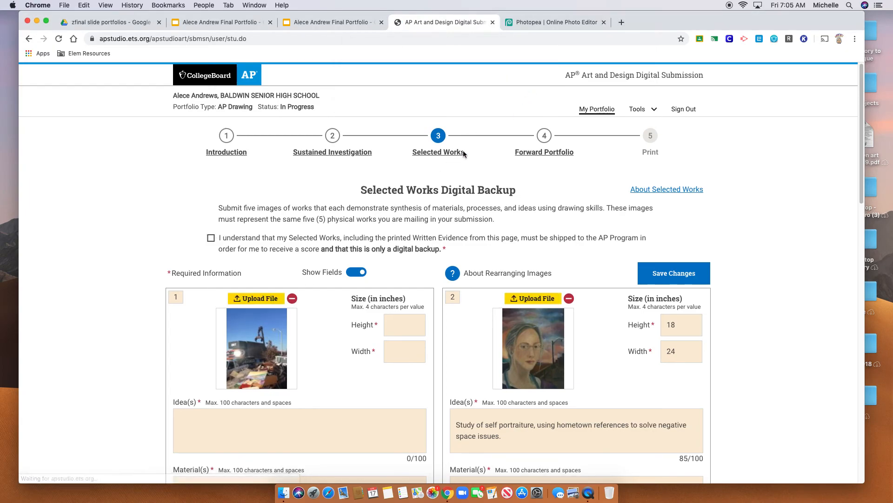
pyautogui.click(292, 299)
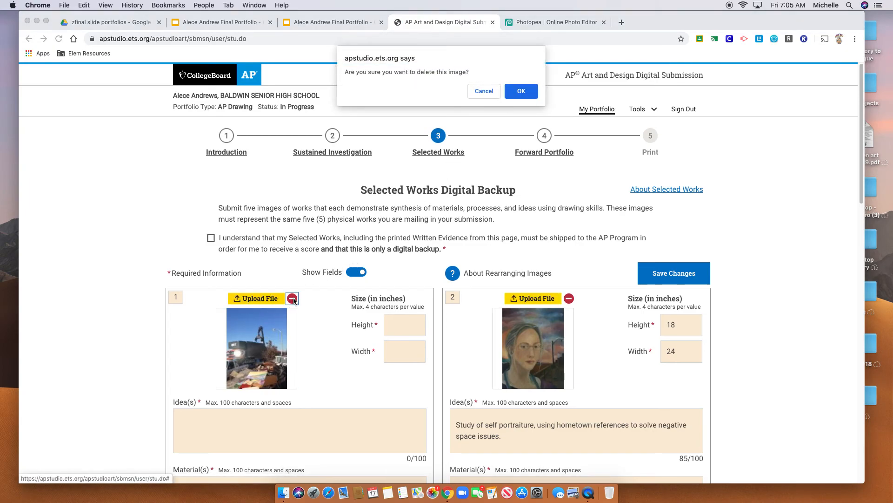
pyautogui.click(518, 92)
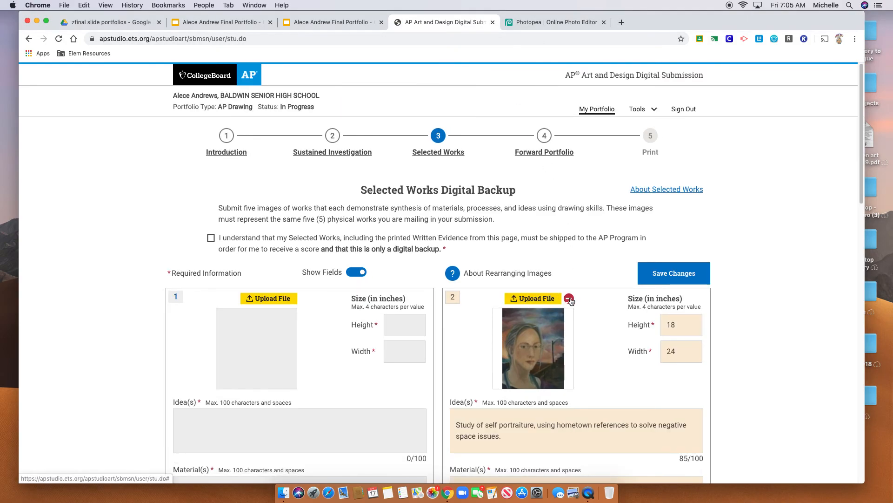
pyautogui.click(569, 298)
pyautogui.click(521, 93)
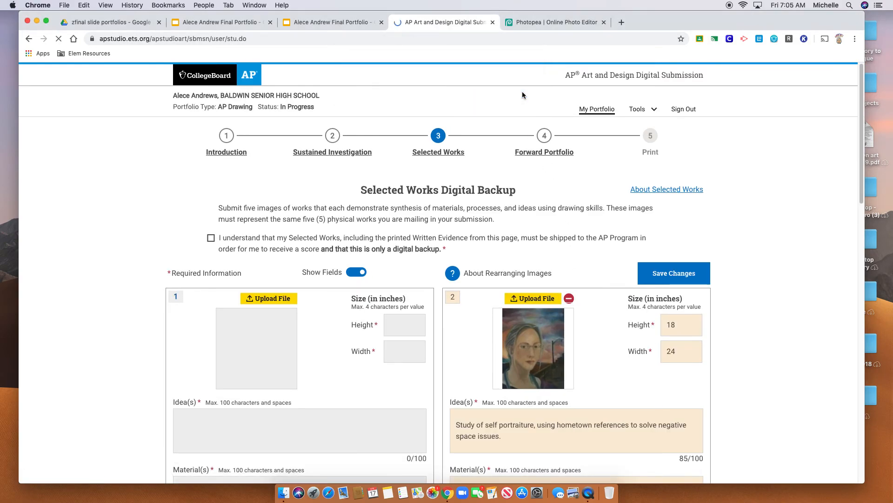
pyautogui.click(664, 271)
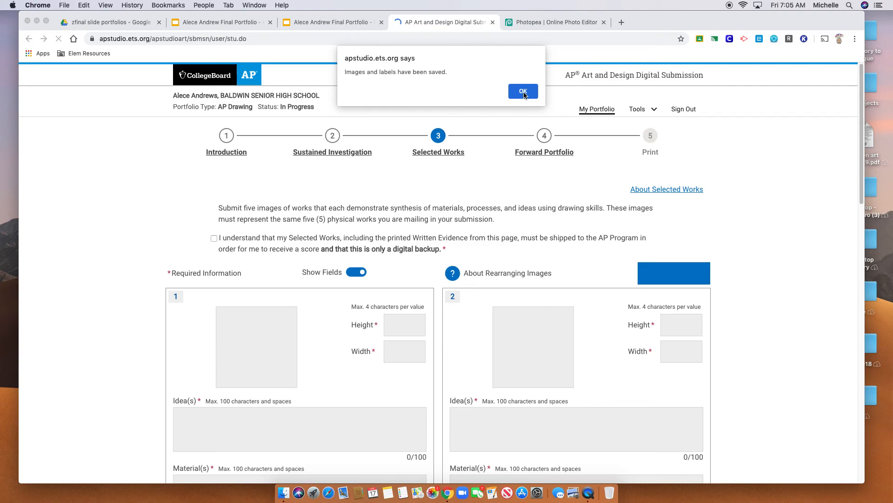
pyautogui.click(523, 93)
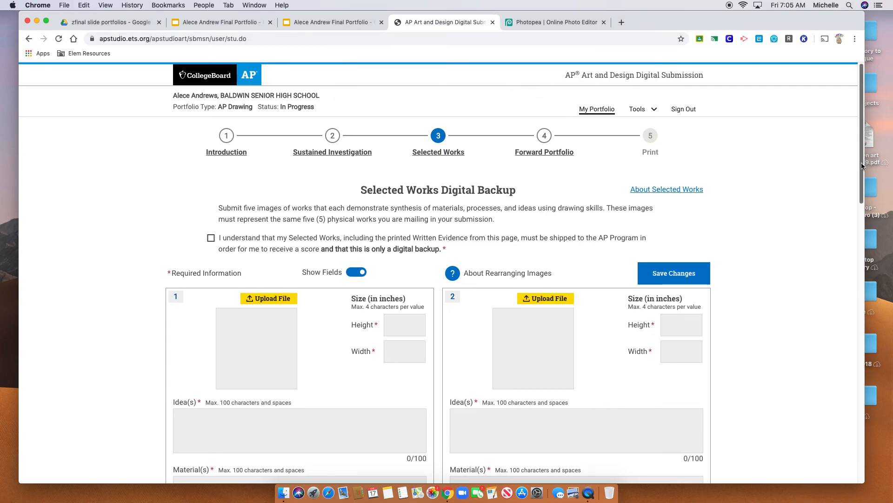
pyautogui.scroll(-3, 862, 185)
pyautogui.scroll(2, 861, 185)
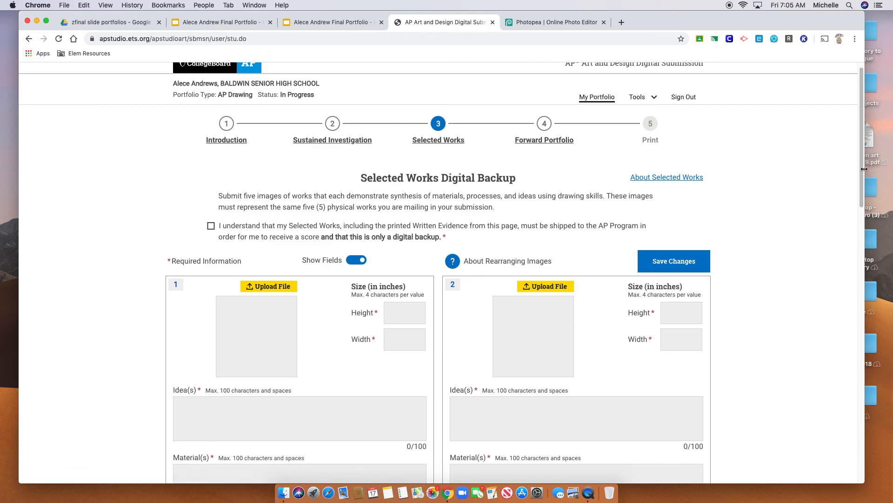
pyautogui.scroll(-4, 863, 216)
pyautogui.scroll(-4, 862, 215)
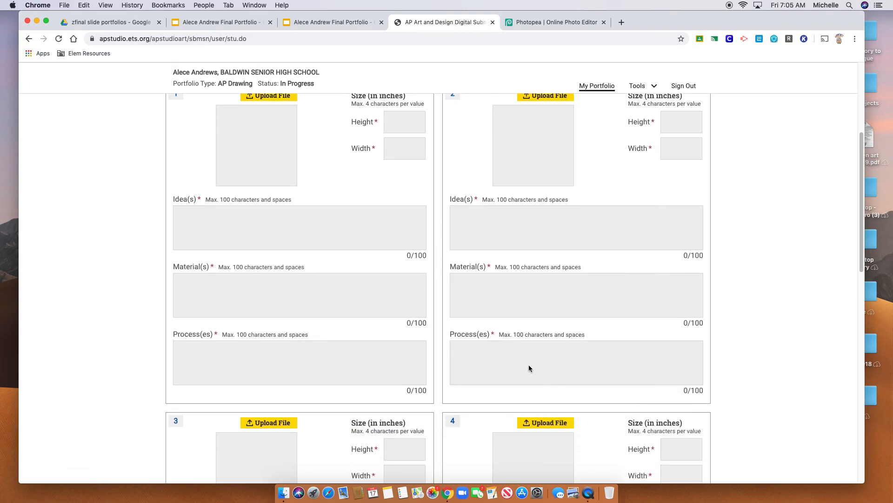
pyautogui.moveTo(862, 187); pyautogui.dragTo(873, 124)
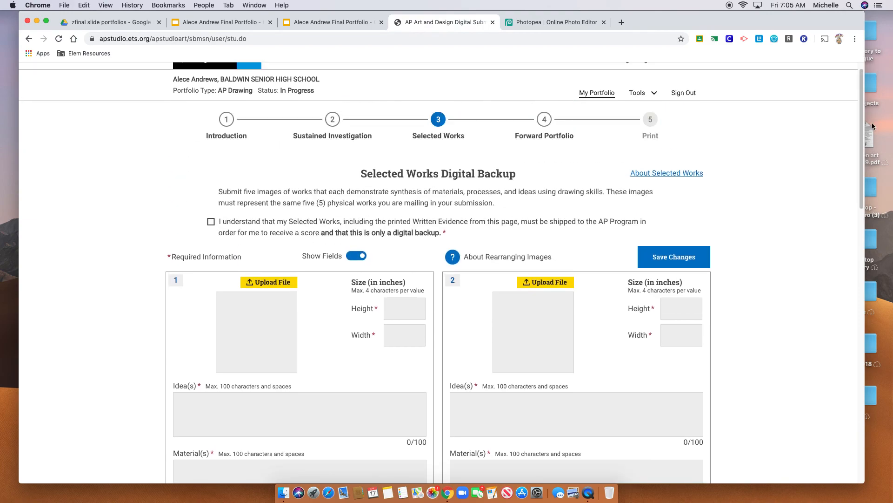
pyautogui.moveTo(801, 20)
pyautogui.mouseDown()
pyautogui.moveTo(803, 33)
pyautogui.moveTo(802, 25)
pyautogui.mouseUp()
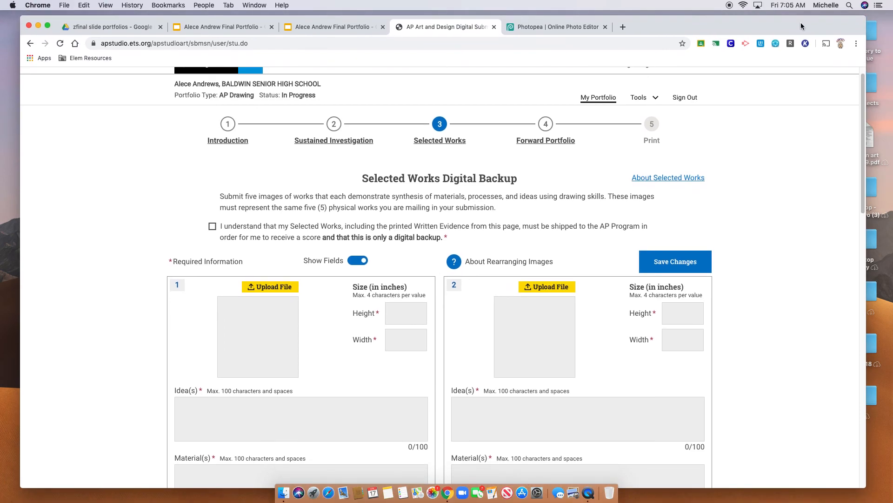
pyautogui.moveTo(802, 27); pyautogui.dragTo(790, 2)
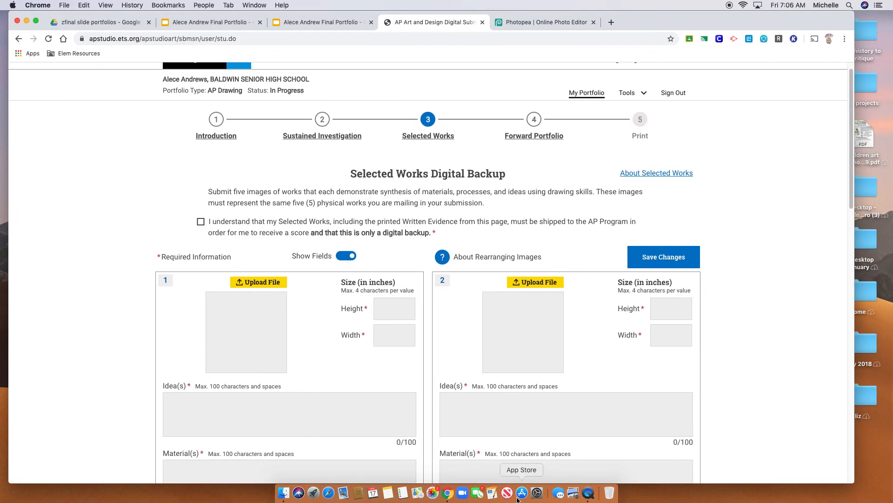
# Quit QuickTime Player and name the recording 'google slide for selected works/ap sit' when prompted
pyautogui.click(588, 494)
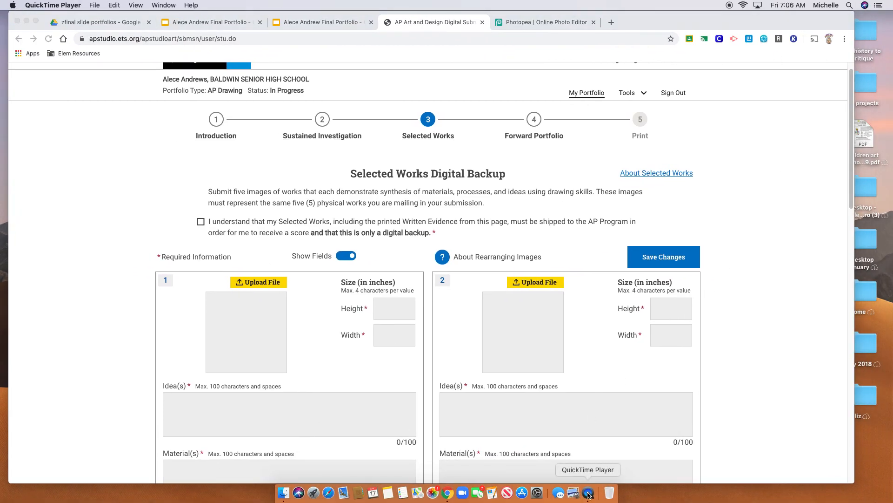
pyautogui.rightClick(588, 493)
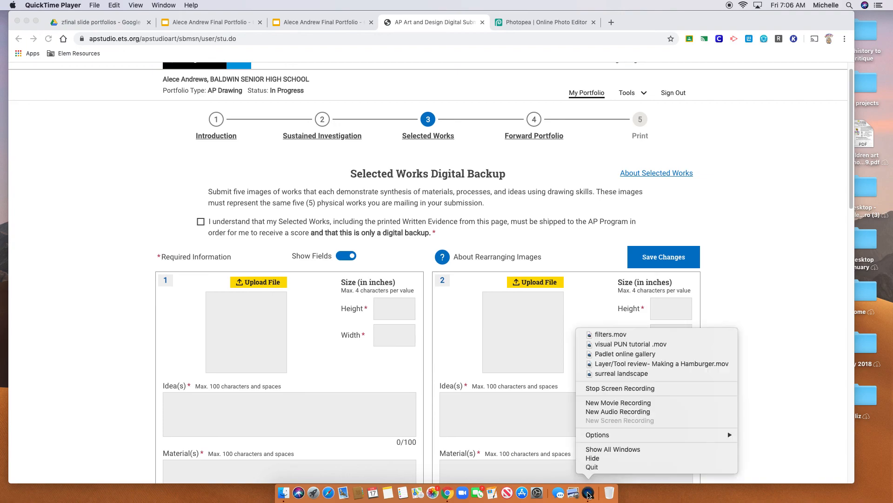
pyautogui.click(591, 467)
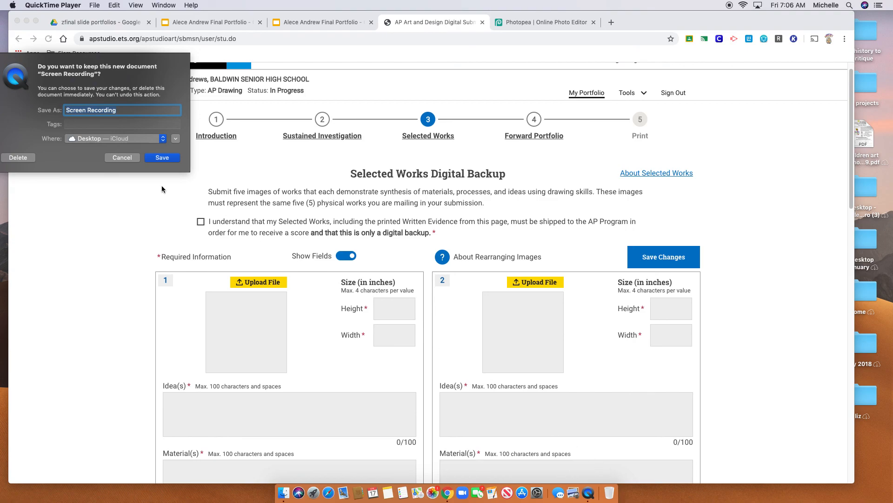
pyautogui.write('s')
pyautogui.press('BackSpace')
pyautogui.write('google slide for selected works/ap site')
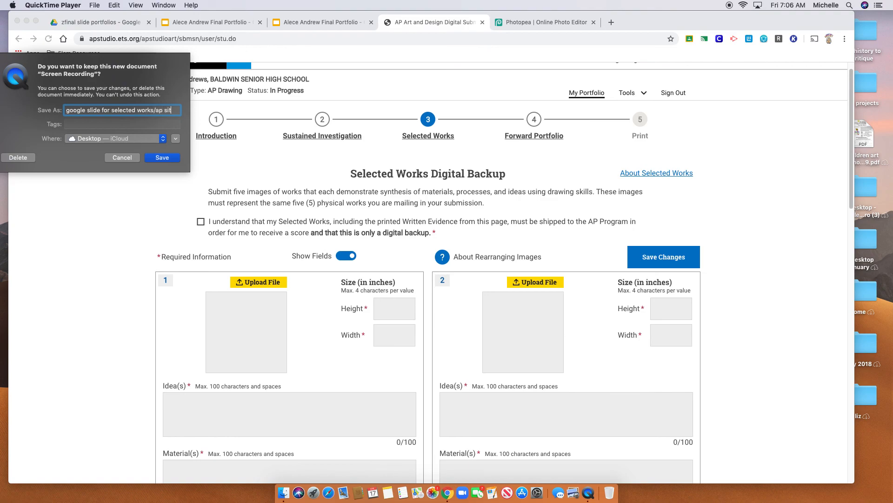